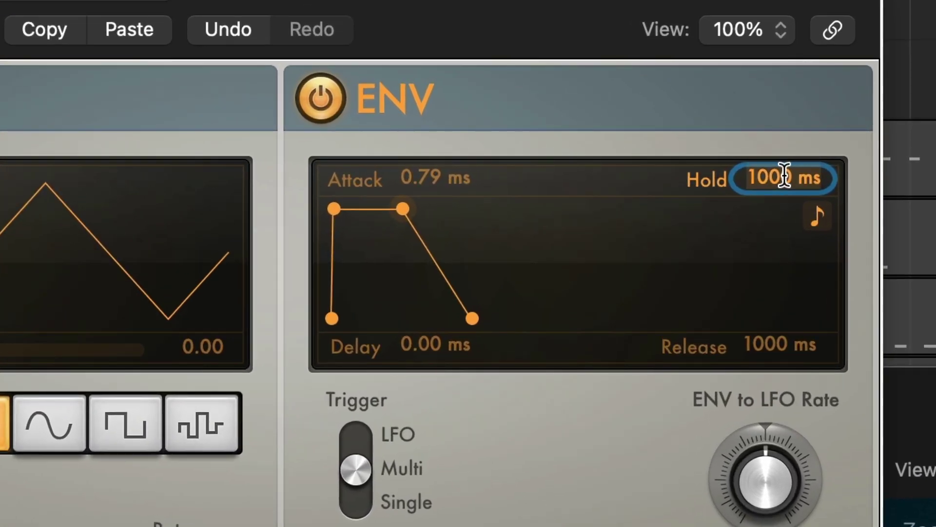
Set the Modulator envelope's hold time to 12 ms and its release time to 95 ms
{"action": "type", "text": "12"}
{"action": "key", "text": "Return"}
{"action": "mouse_move", "coordinate": [787, 344]}
{"action": "left_mouse_down"}
{"action": "mouse_move", "coordinate": [787, 371]}
{"action": "mouse_move", "coordinate": [787, 342]}
{"action": "left_mouse_up"}
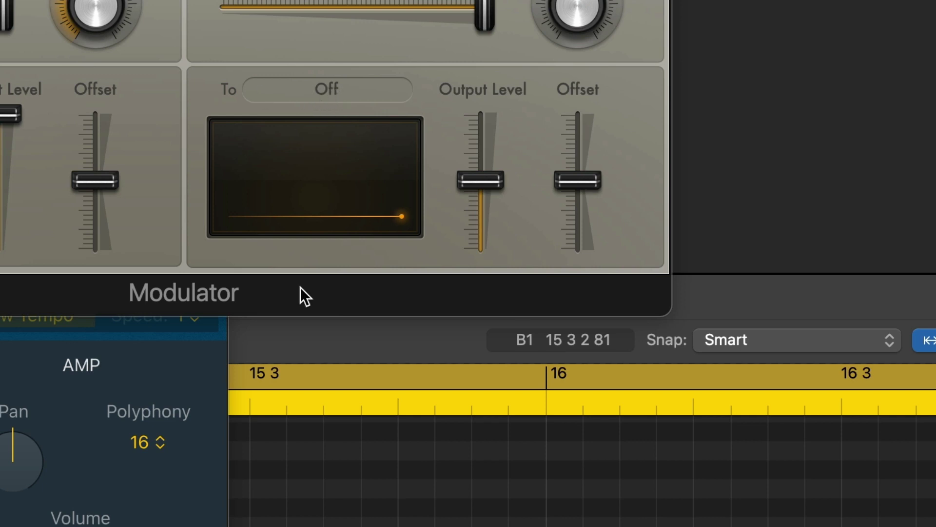
Assign the envelope's modulation target to the Overdrive plug-in's Output by learning the plug-in parameter
{"action": "left_click", "coordinate": [324, 91]}
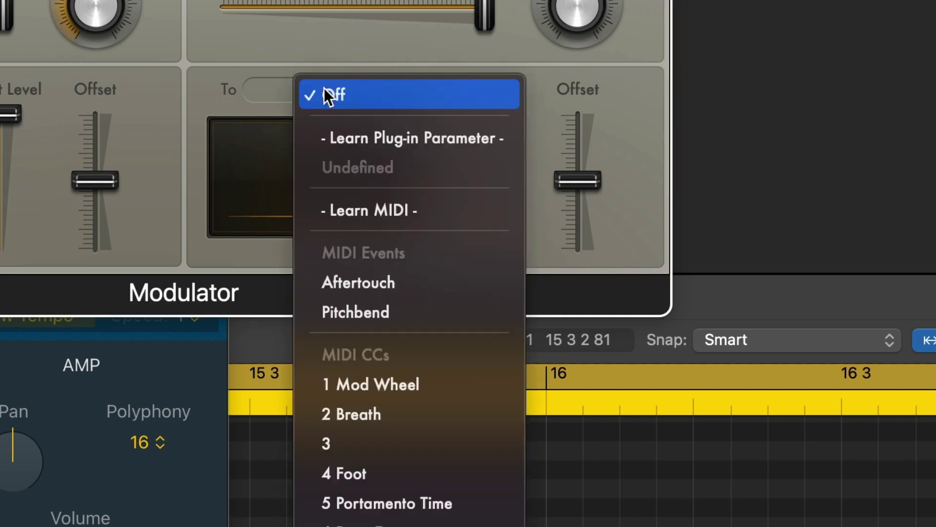
{"action": "left_click", "coordinate": [376, 138]}
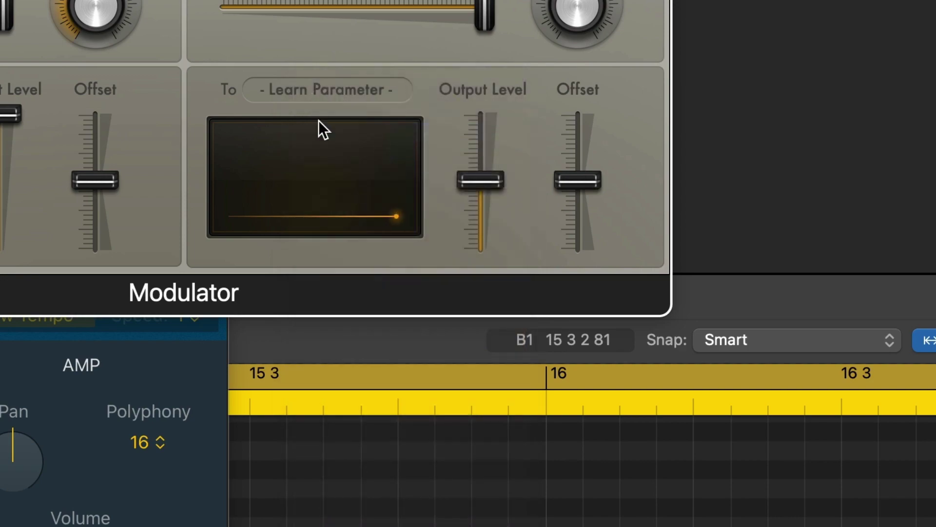
{"action": "left_click", "coordinate": [325, 161]}
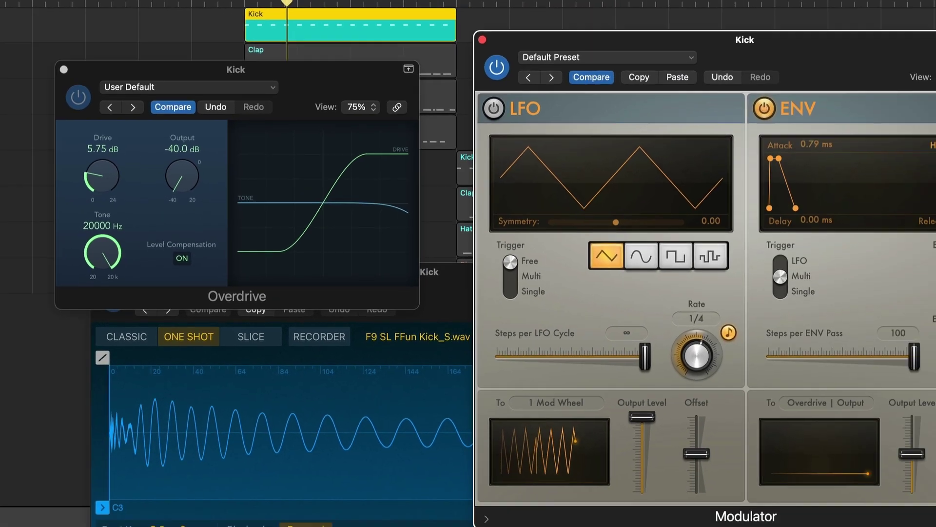
Set the envelope's output offset to 62 % and its output level to a low amount just above 0 %
{"action": "left_click_drag", "start_coordinate": [891, 439], "coordinate": [891, 412]}
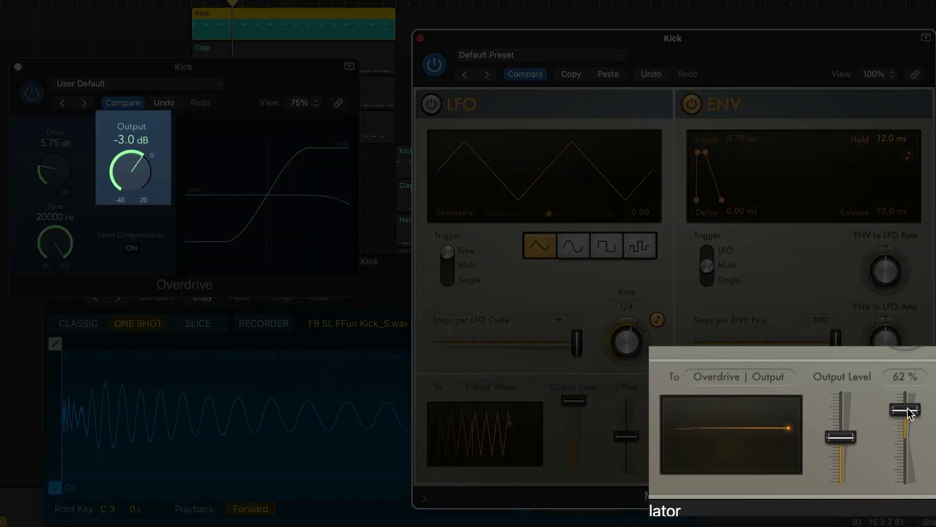
{"action": "mouse_move", "coordinate": [845, 437]}
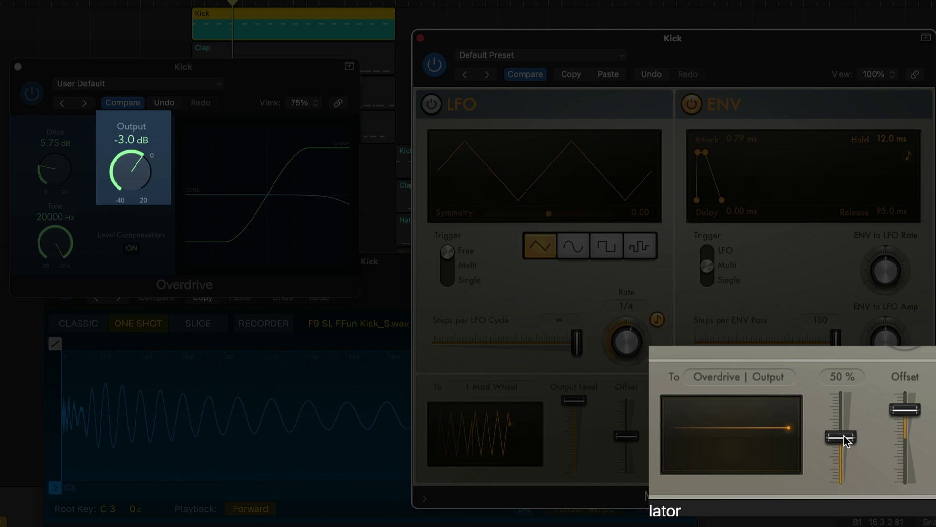
{"action": "left_click_drag", "start_coordinate": [844, 435], "coordinate": [828, 475]}
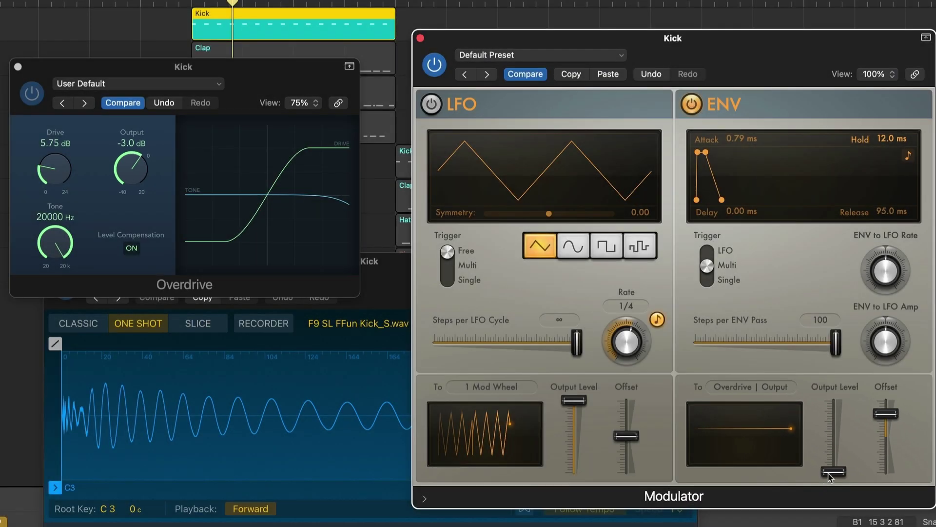
{"action": "mouse_move", "coordinate": [834, 468]}
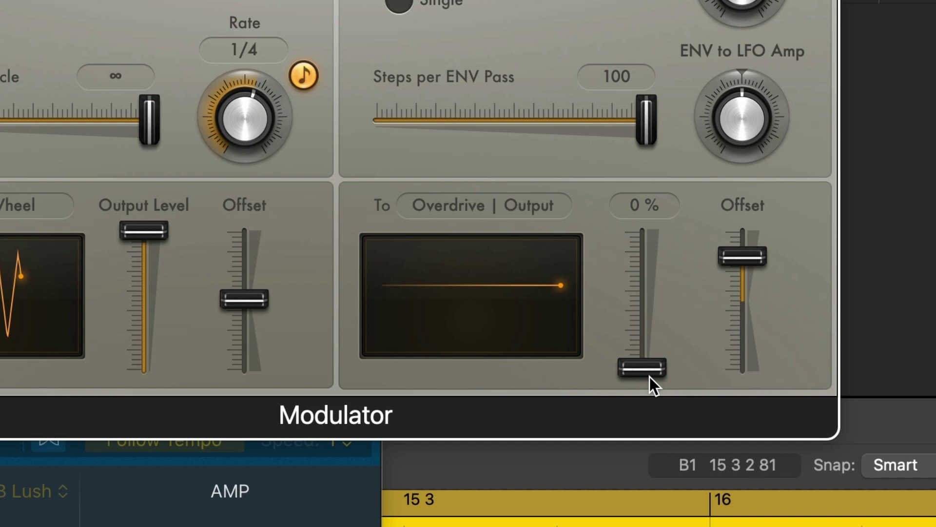
{"action": "left_click_drag", "start_coordinate": [650, 375], "coordinate": [652, 348]}
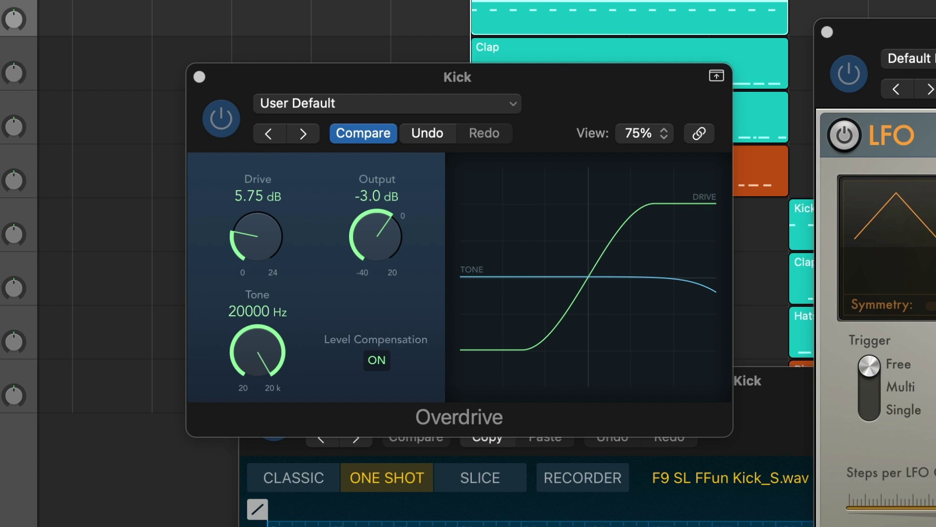
While playing the kick loop, set the envelope's hold to 3.80 ms and release to 370 ms, reduce its output level, and keep the envelope on
{"action": "key", "text": "space"}
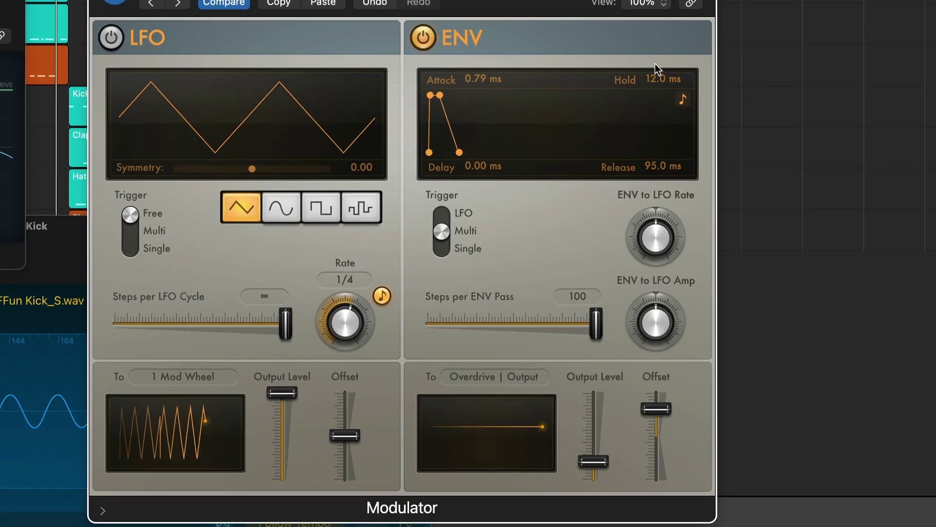
{"action": "left_click_drag", "start_coordinate": [665, 75], "coordinate": [683, 153]}
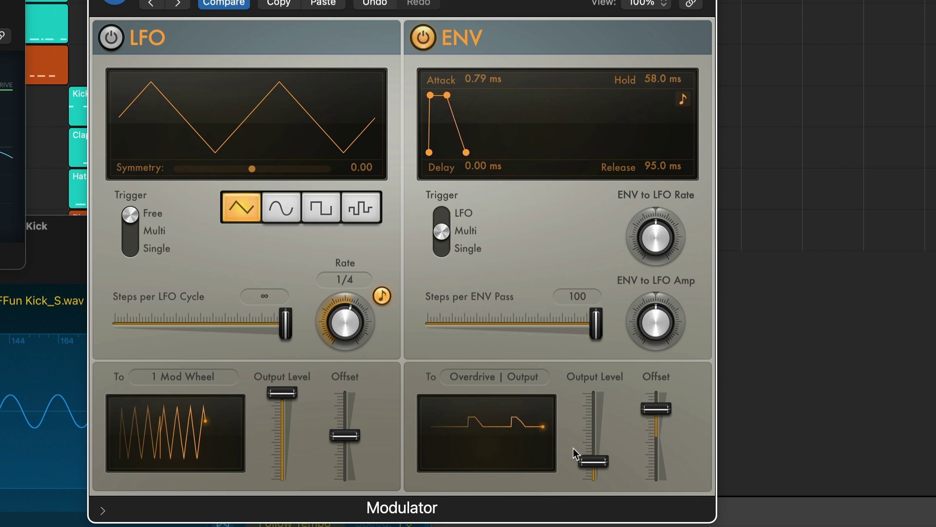
{"action": "left_click_drag", "start_coordinate": [596, 462], "coordinate": [593, 467]}
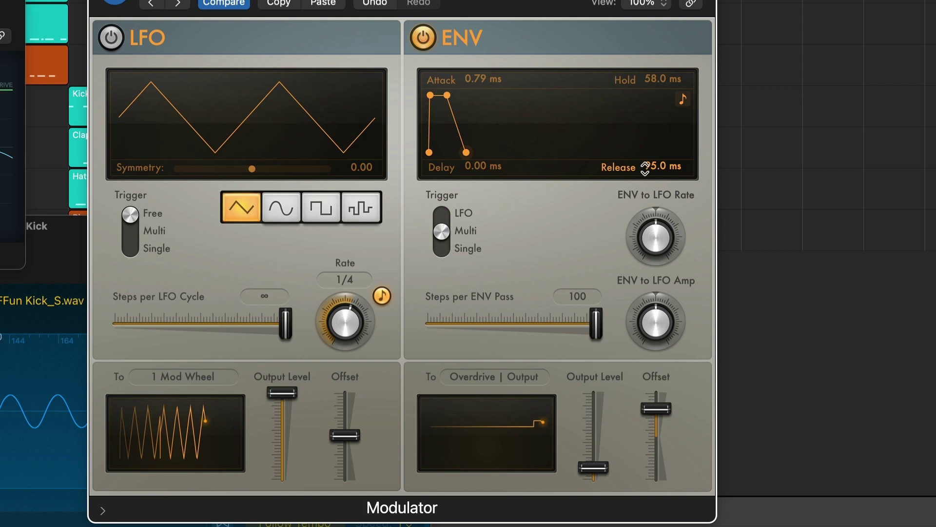
{"action": "left_click_drag", "start_coordinate": [657, 170], "coordinate": [657, 137]}
{"action": "left_click_drag", "start_coordinate": [663, 79], "coordinate": [663, 117]}
{"action": "left_click_drag", "start_coordinate": [594, 467], "coordinate": [594, 471]}
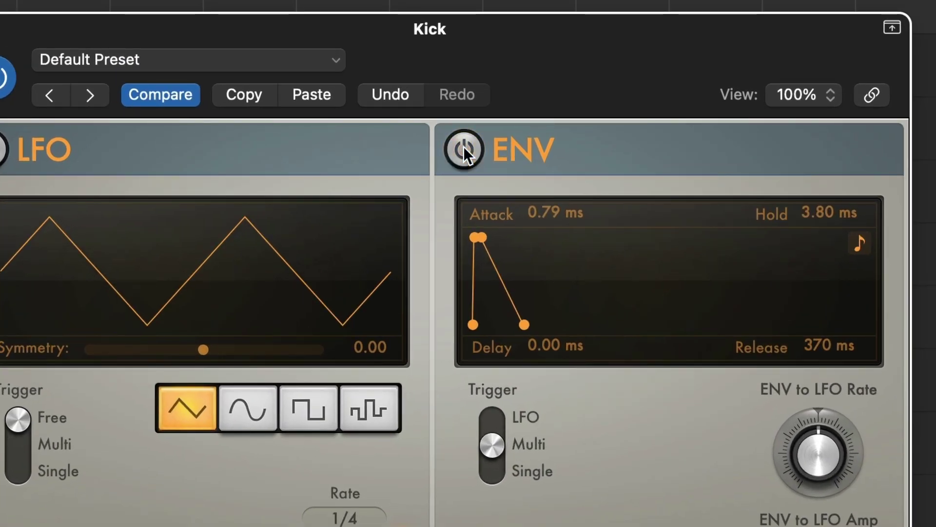
{"action": "left_click", "coordinate": [464, 149]}
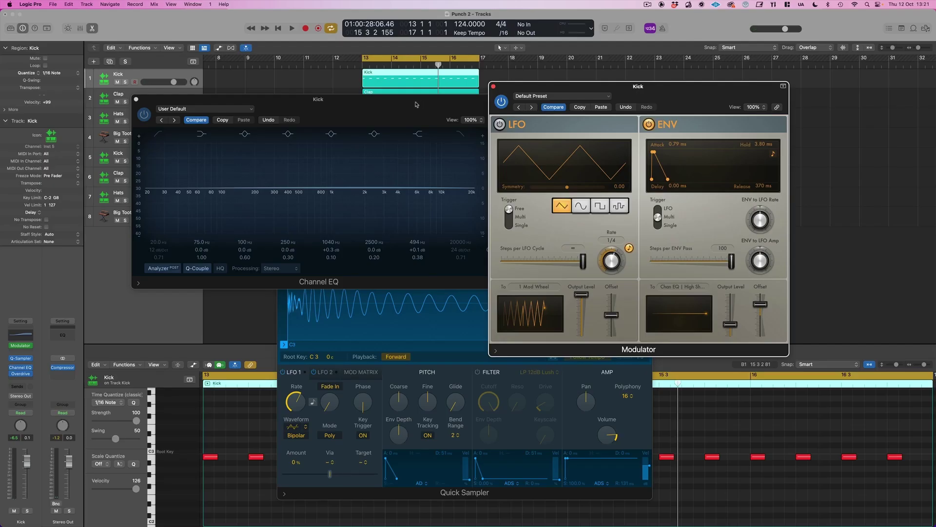
Set the envelope's target to the Channel EQ's high shelf gain by learning the plug-in parameter
{"action": "left_click", "coordinate": [415, 104]}
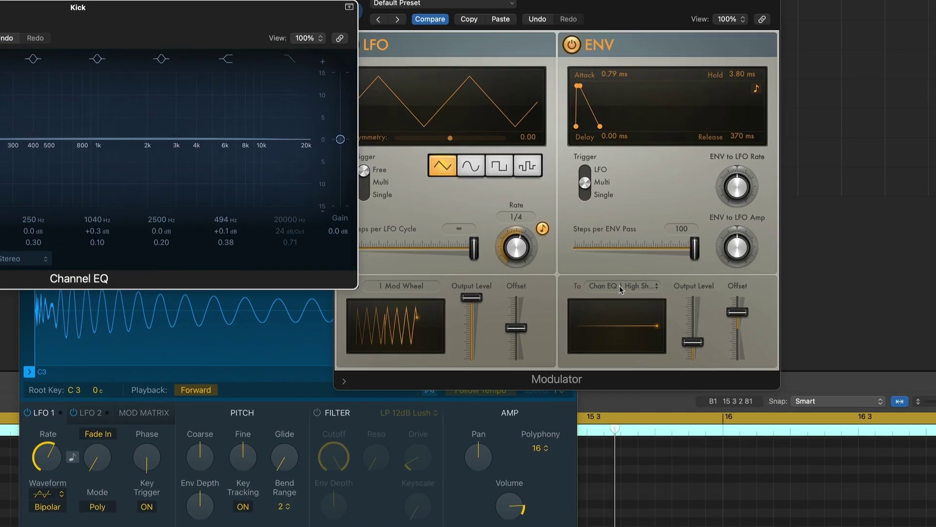
{"action": "left_click", "coordinate": [682, 287]}
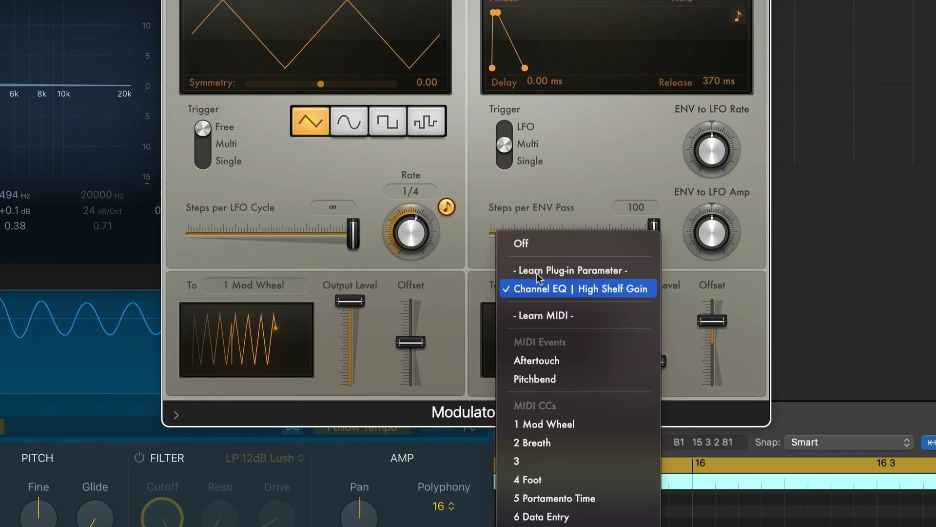
{"action": "left_click", "coordinate": [549, 271]}
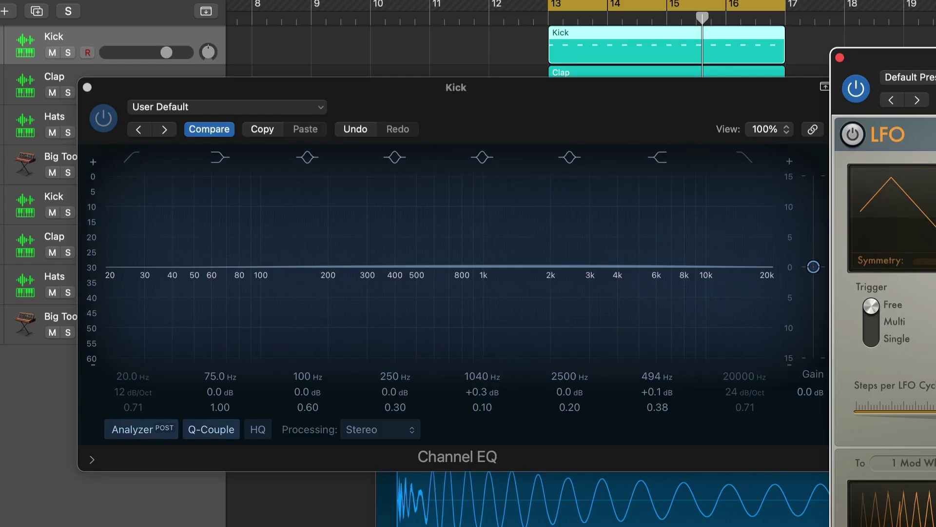
Play the kick loop and adjust the Channel EQ's high shelf band, moving its frequency to 448 Hz
{"action": "key", "text": "space"}
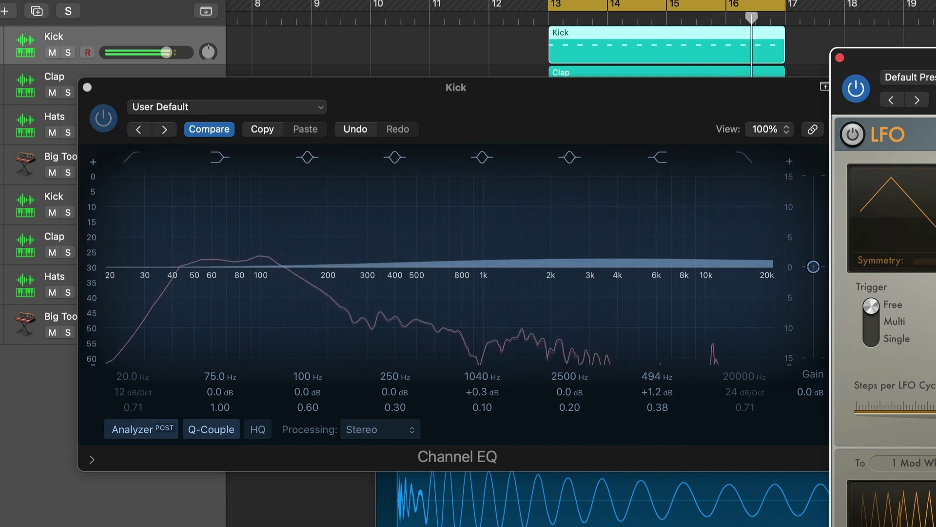
{"action": "left_click", "coordinate": [621, 324]}
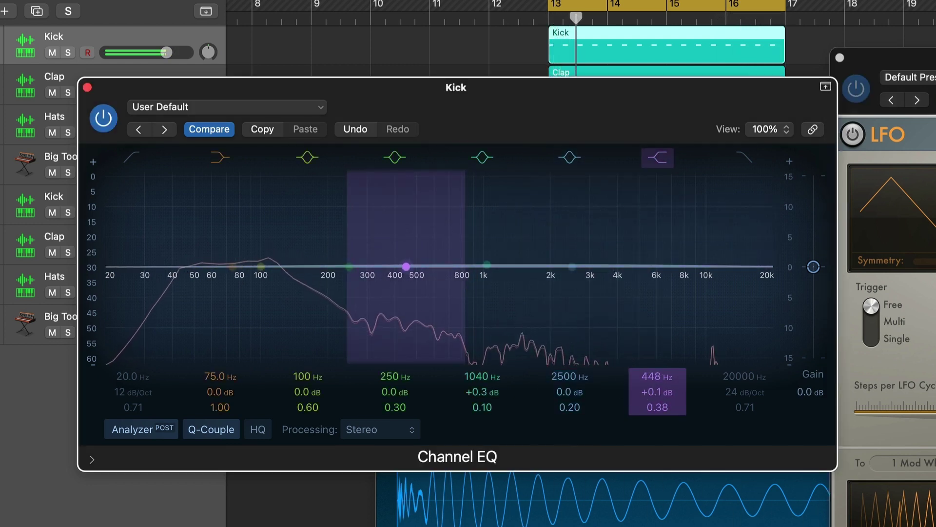
{"action": "left_click_drag", "start_coordinate": [657, 391], "coordinate": [654, 378]}
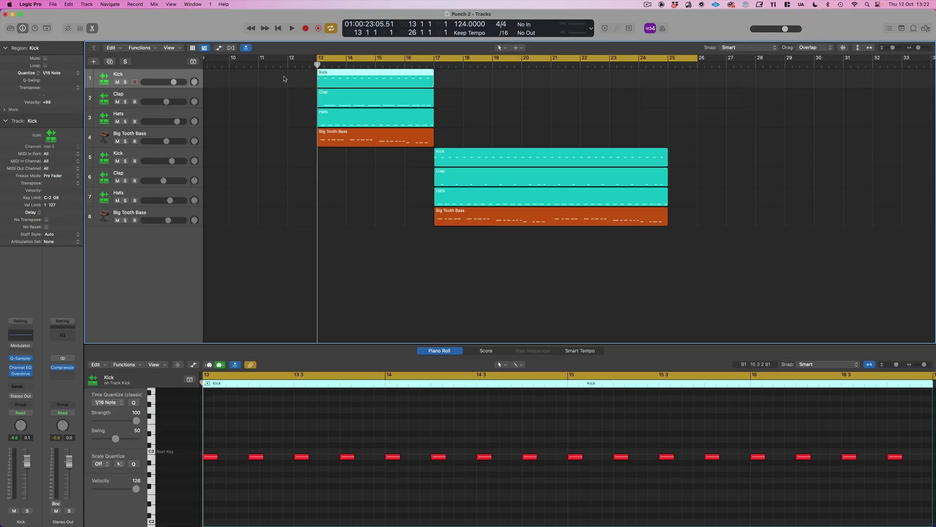
Select the four regions starting at bar 13, and go through the kick, clap, hats and bass tracks of both groups
{"action": "left_click_drag", "start_coordinate": [284, 78], "coordinate": [360, 150]}
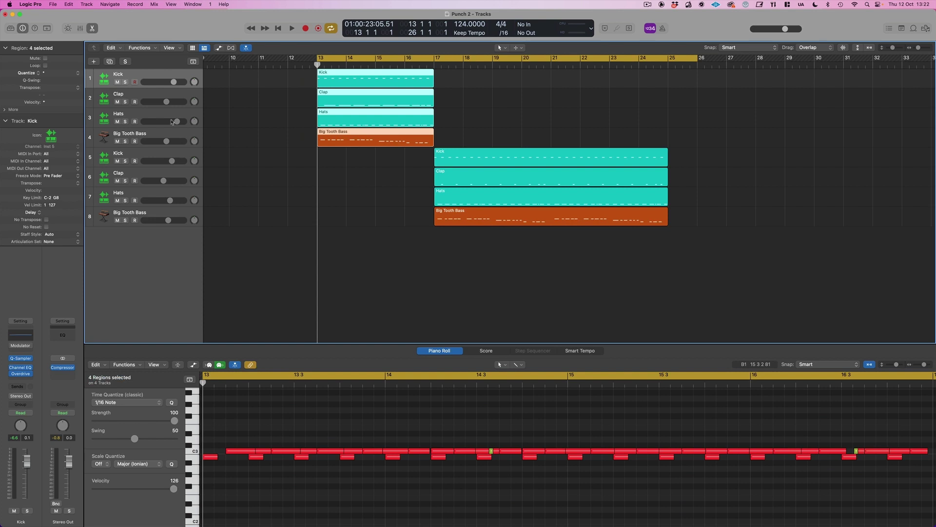
{"action": "left_click", "coordinate": [129, 90]}
{"action": "left_click", "coordinate": [130, 114]}
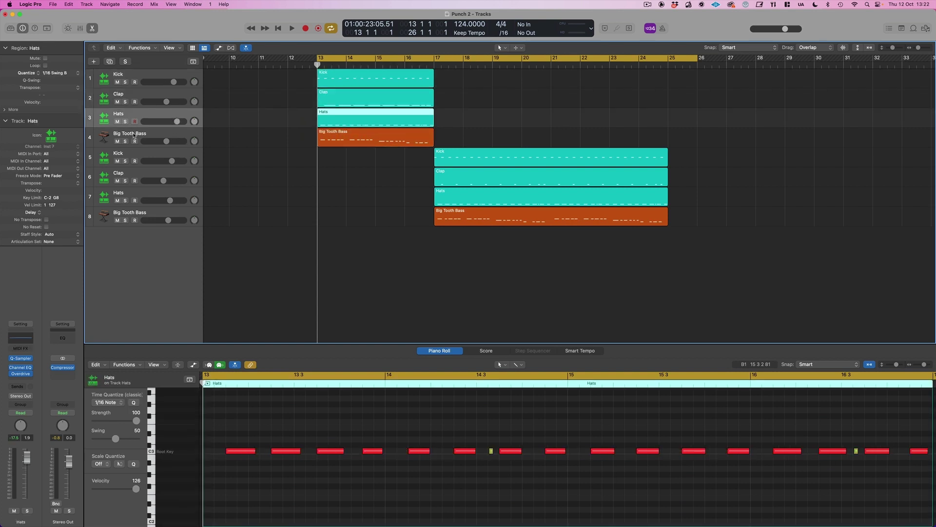
{"action": "left_click", "coordinate": [133, 134]}
{"action": "left_click", "coordinate": [128, 155]}
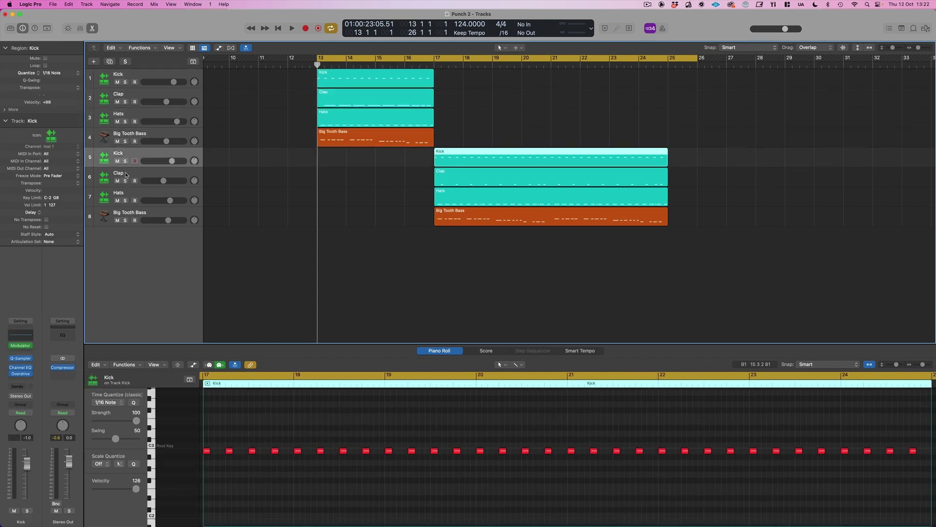
{"action": "left_click", "coordinate": [126, 176]}
{"action": "left_click", "coordinate": [129, 196]}
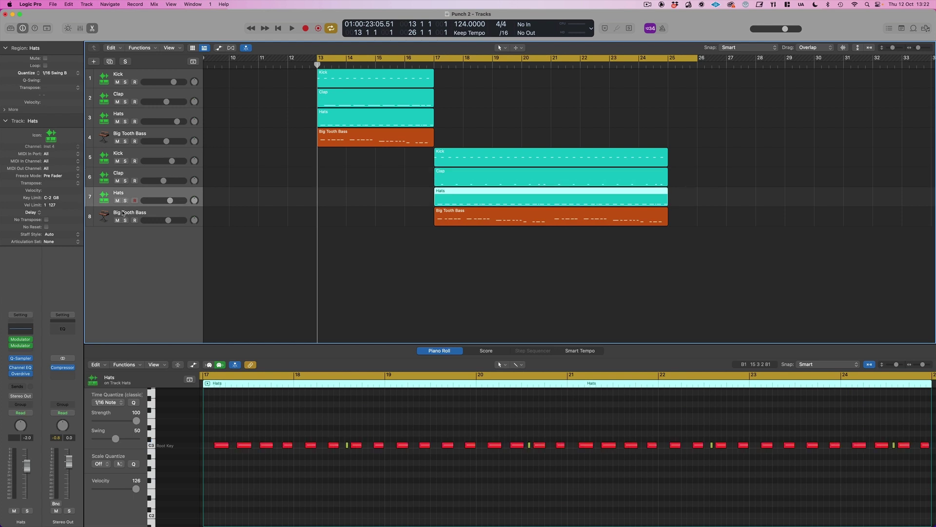
{"action": "left_click", "coordinate": [123, 213]}
Play the arrangement from bar 13 to compare the first group of tracks with the second, ending on the second Kick track
{"action": "left_click", "coordinate": [125, 77]}
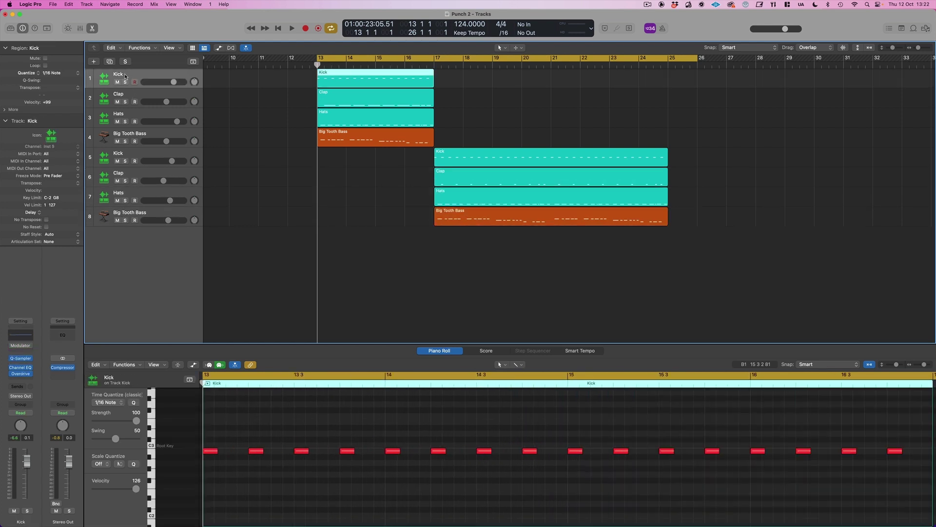
{"action": "key", "text": "space"}
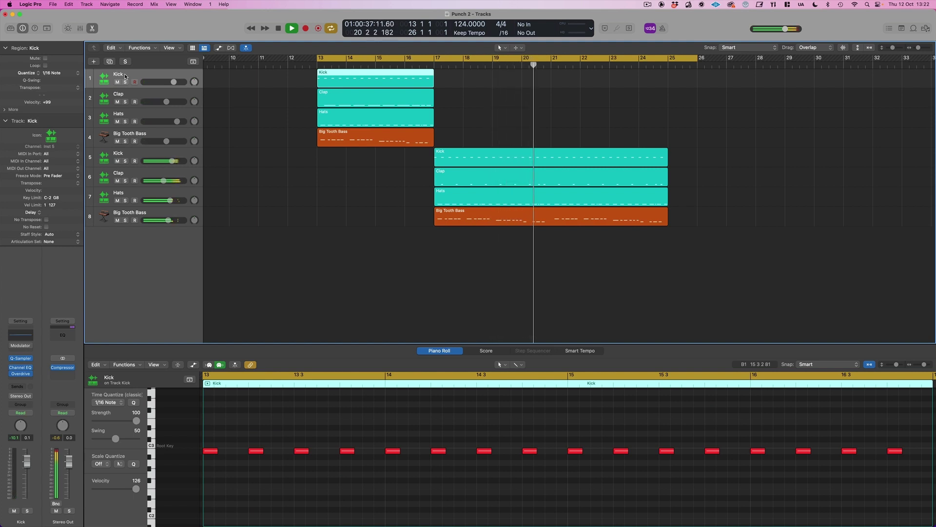
{"action": "left_click", "coordinate": [128, 157]}
{"action": "key", "text": "space"}
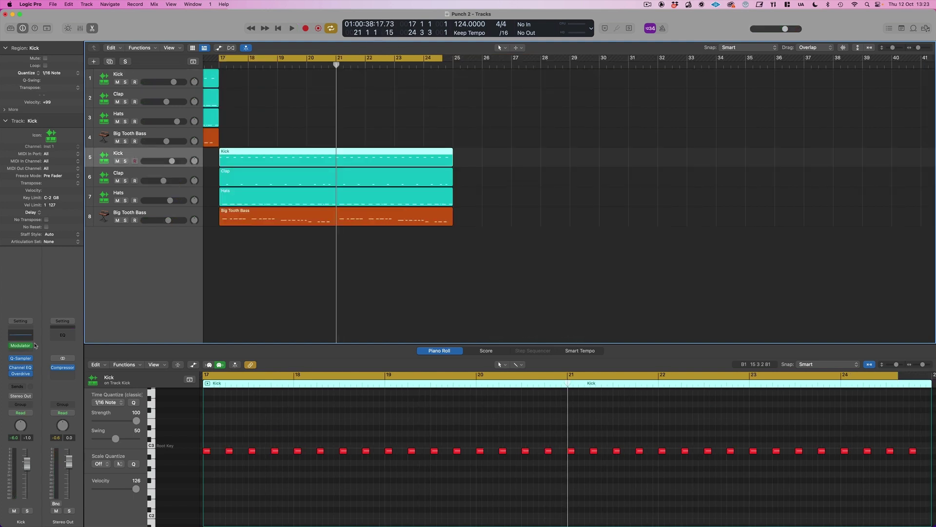
View the second Kick track's Overdrive settings, and listen to the second Hats track with its Channel EQ
{"action": "left_click", "coordinate": [21, 374]}
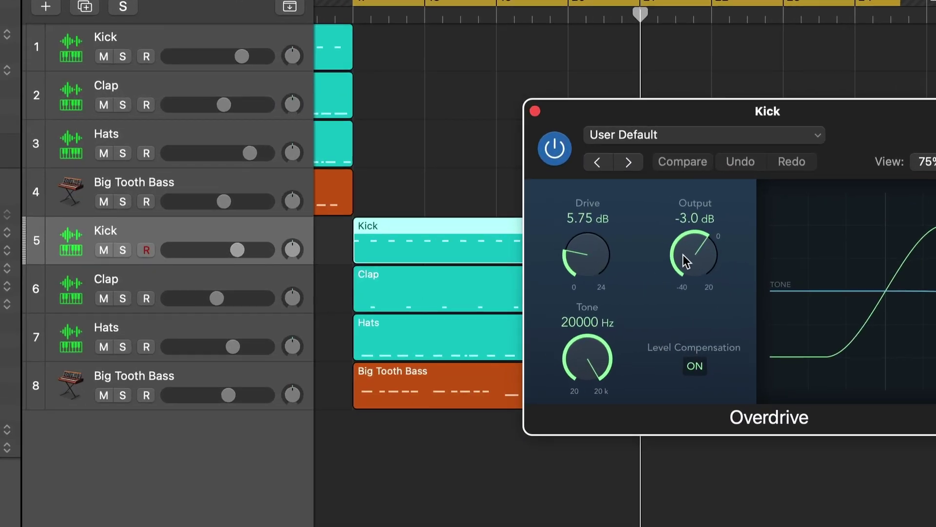
{"action": "left_click", "coordinate": [122, 326]}
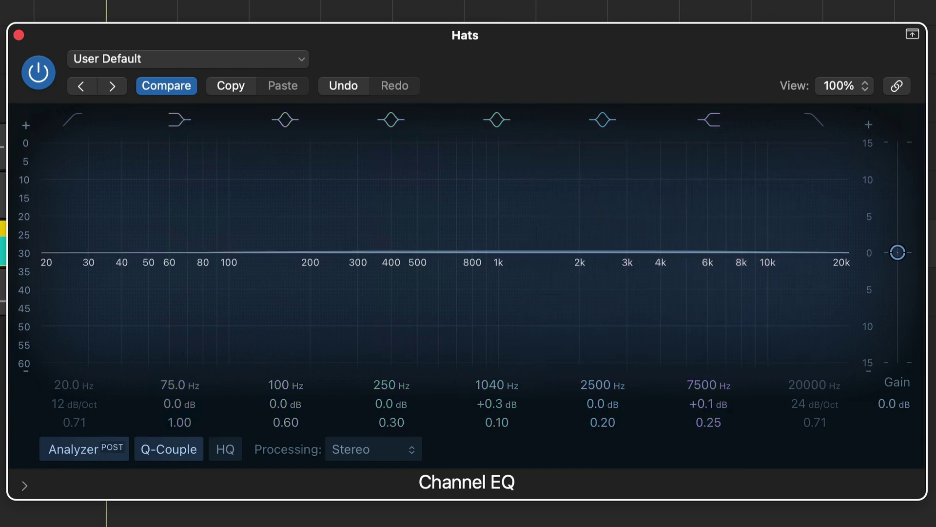
{"action": "key", "text": "space"}
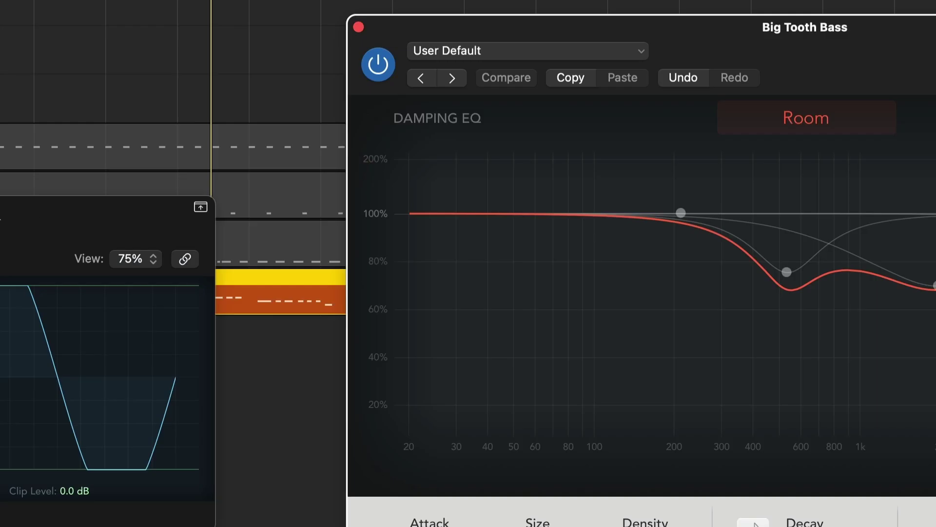
Arrange the plug-in windows of the second Big Tooth Bass track and listen to its ChromaVerb and Bitcrusher
{"action": "left_click_drag", "start_coordinate": [9, 225], "coordinate": [54, 165]}
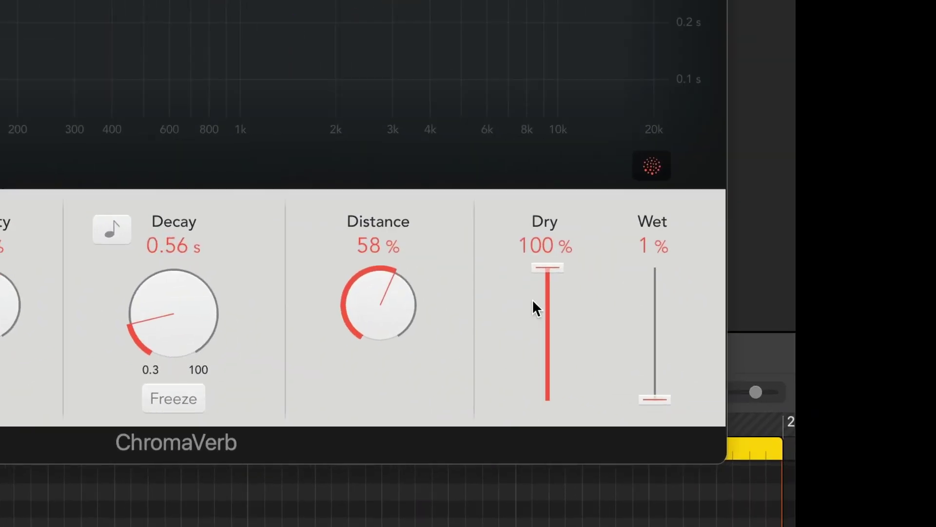
{"action": "key", "text": "space"}
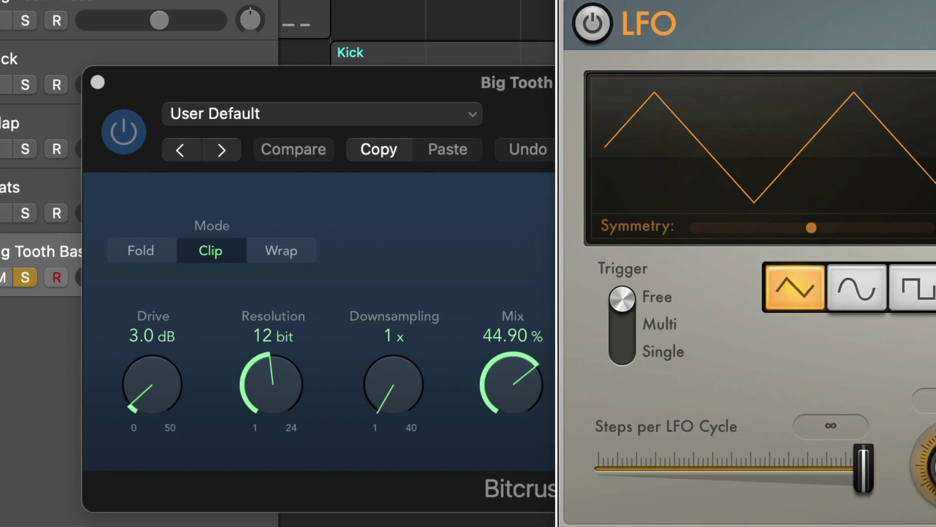
{"action": "left_click_drag", "start_coordinate": [444, 83], "coordinate": [399, 83]}
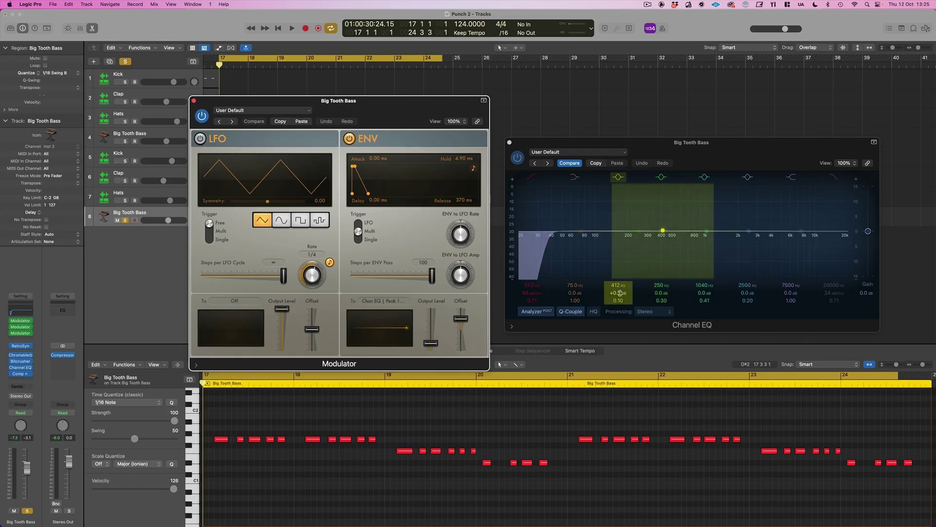
Play the soloed bass track to examine the envelope's effect on the gain of the Channel EQ's 412 Hz band
{"action": "key", "text": "space"}
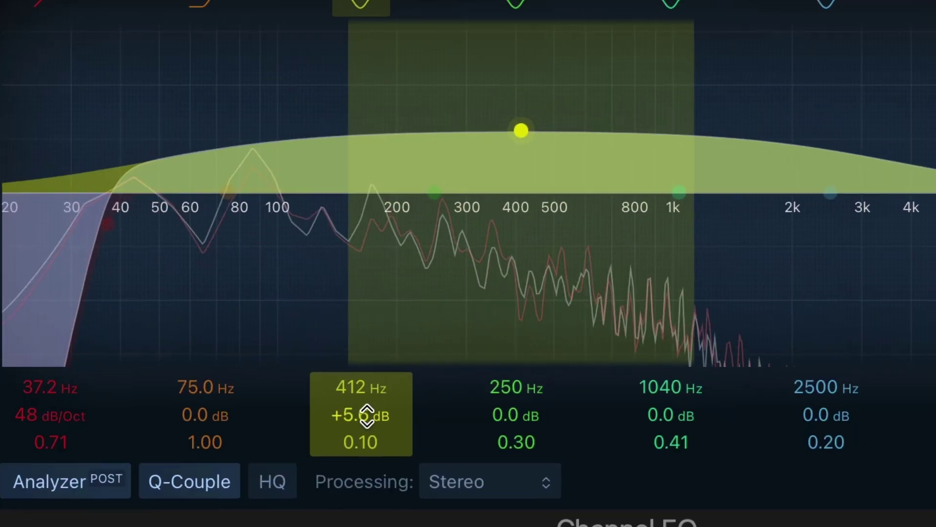
{"action": "left_click_drag", "start_coordinate": [368, 416], "coordinate": [367, 410]}
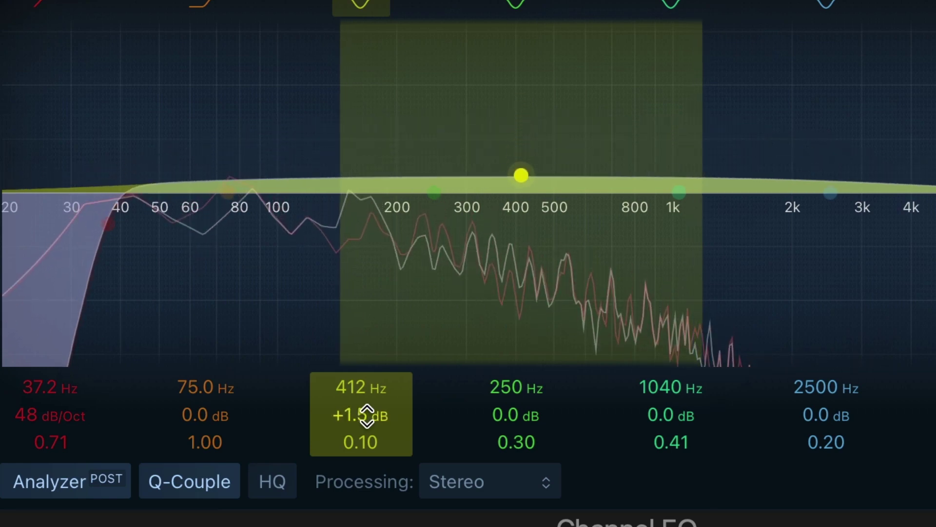